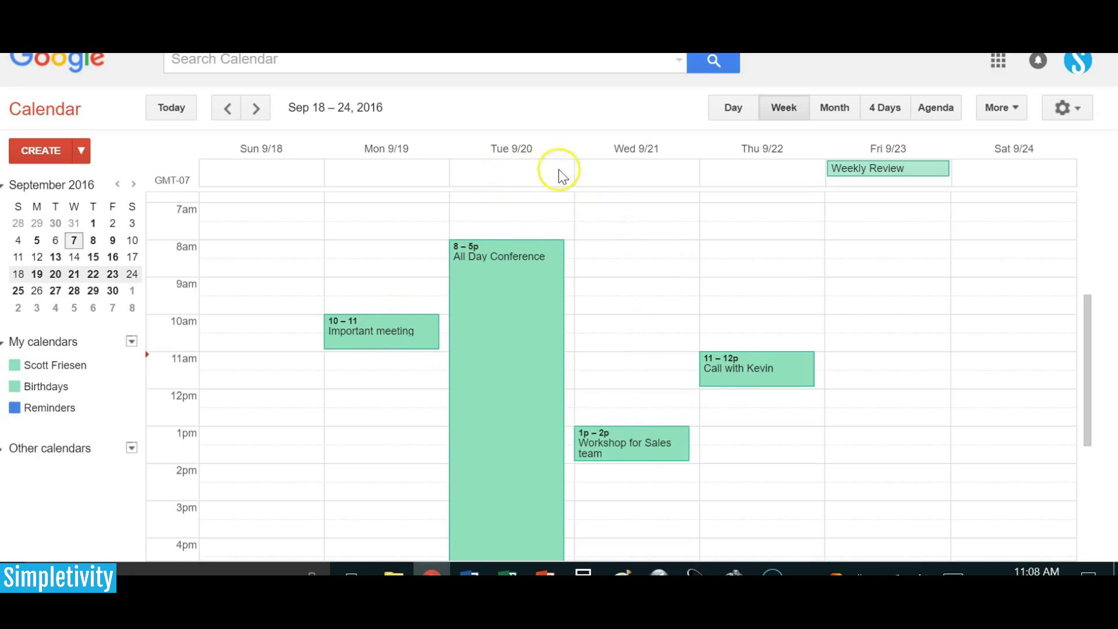
Create an all-day event on Tuesday, September 20 titled as a call to the contact "re meeting"
left_click(513, 172)
type("Call")
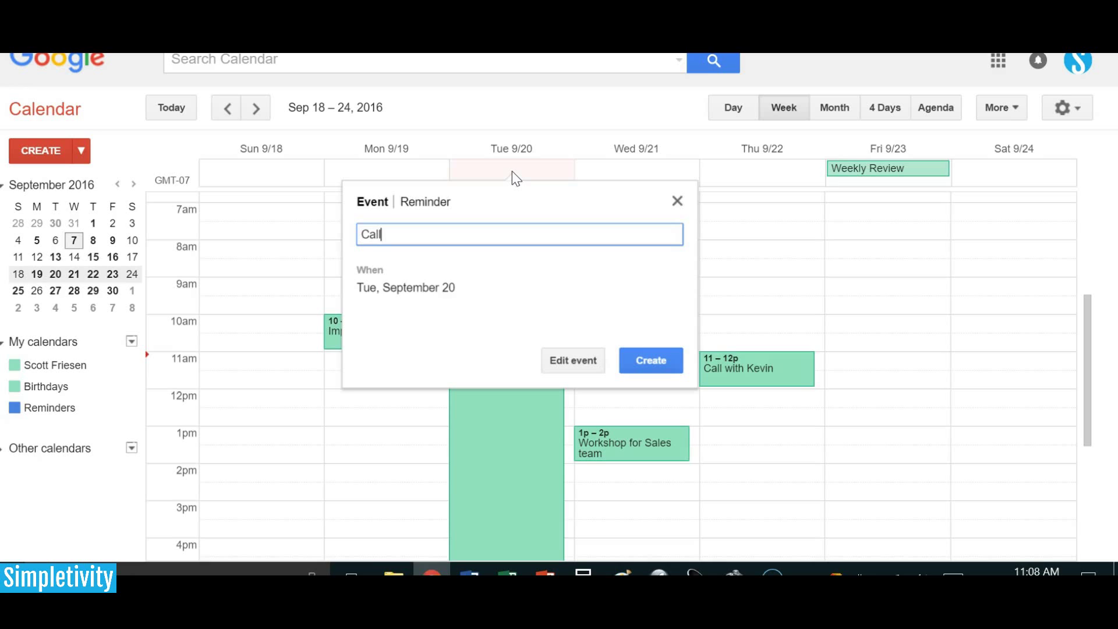
type(" Kevin re meeting")
key("Return")
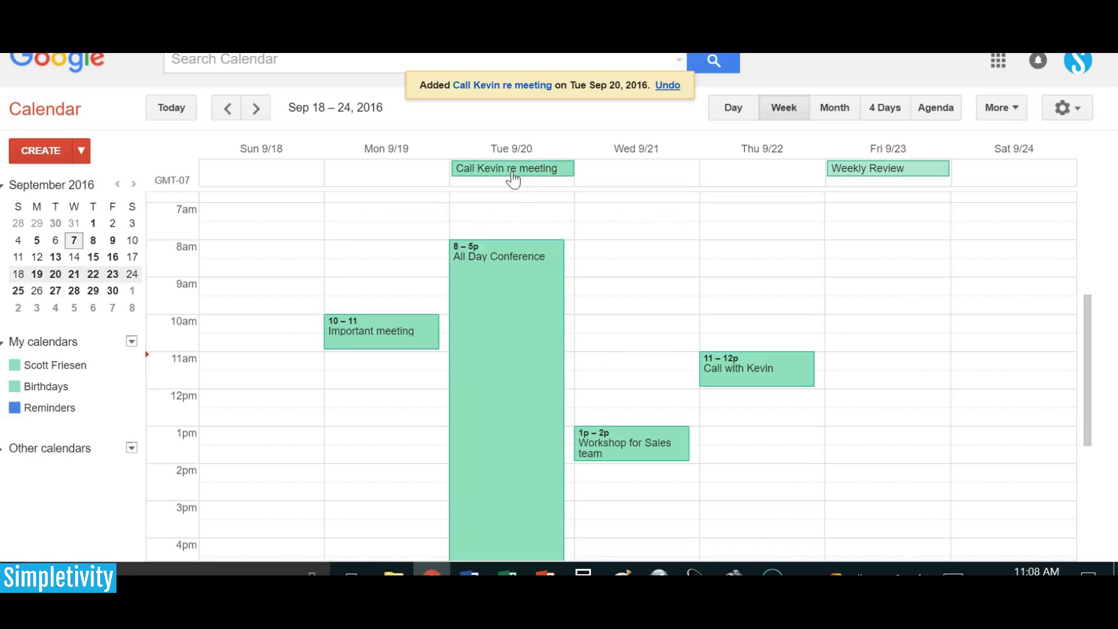
Create a second all-day event on Tuesday, September 20 titled "Write the marketing report"
left_click(507, 183)
type("Write the ka")
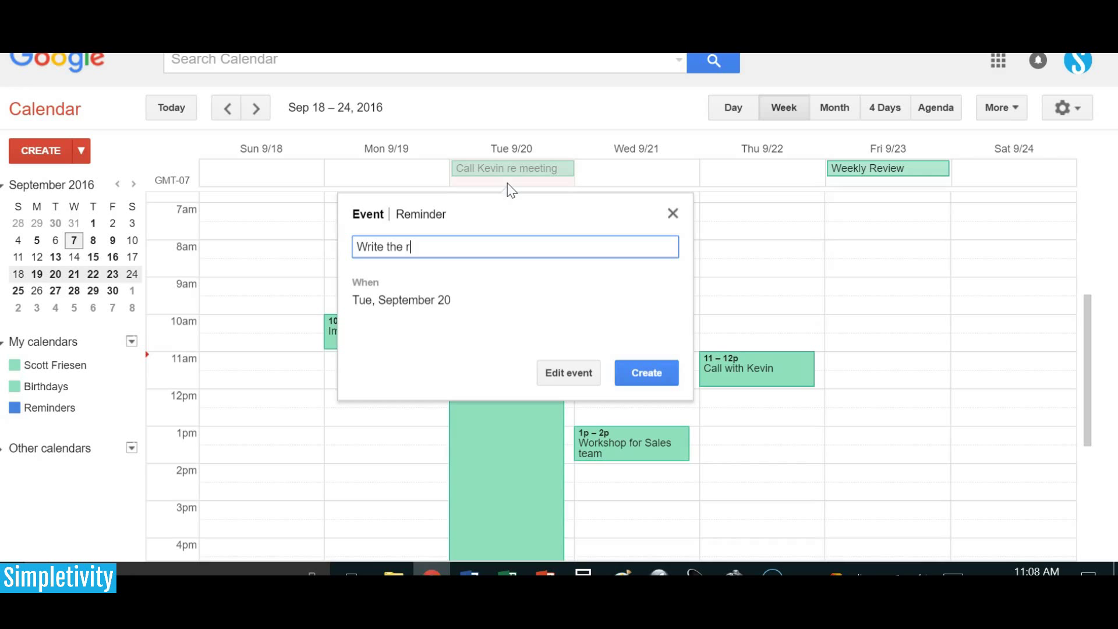
key("BackSpace")
key("BackSpace")
type("mak")
key("BackSpace")
type("rketing report")
key("Return")
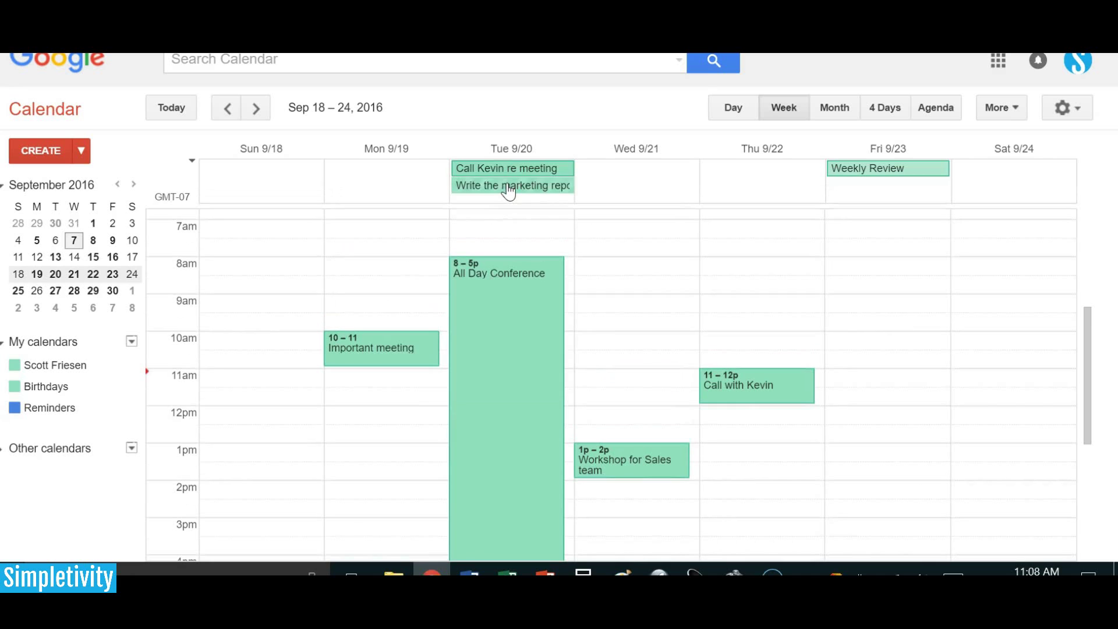
Create a third all-day event on Tuesday, September 20 titled as an email to the contact "re conference"
left_click(499, 201)
type("Ema")
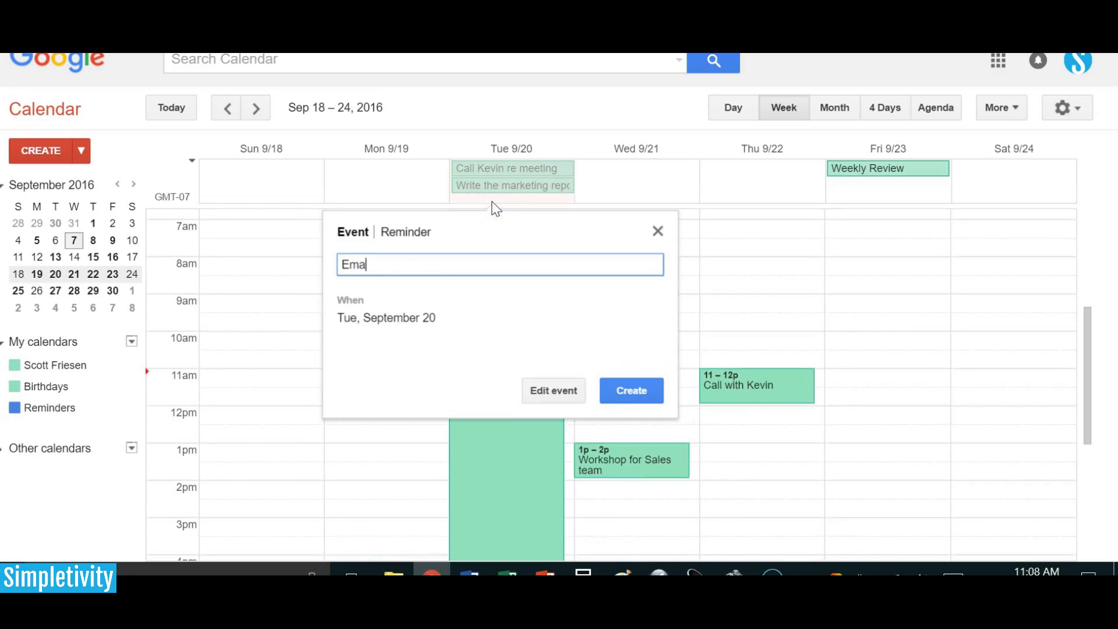
type("il Julie re confernece")
key("BackSpace")
key("BackSpace")
key("BackSpace")
key("BackSpace")
type("ence")
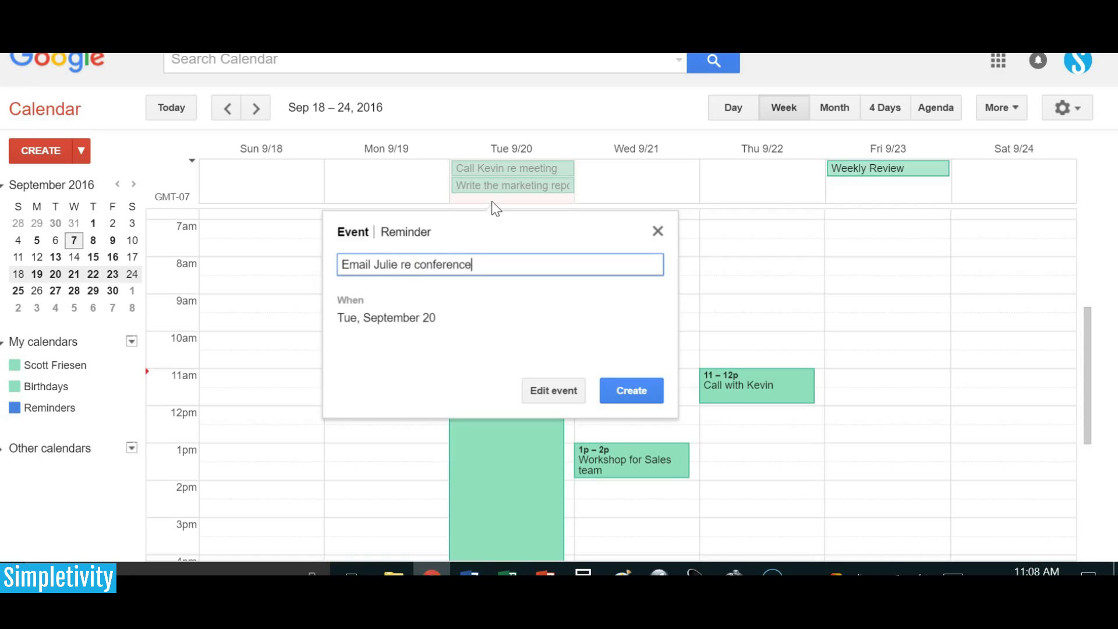
key("Return")
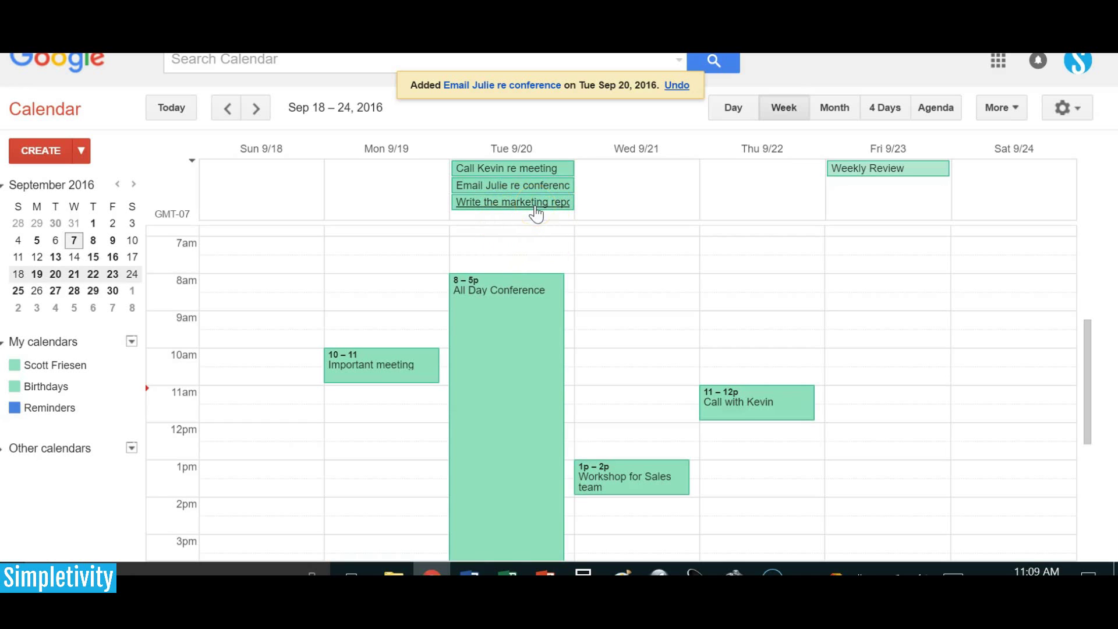
Move the marketing report event to Wednesday, September 21 and complete its description as "URL, contact information, copy & paste"
left_click_drag(503, 214, 635, 196)
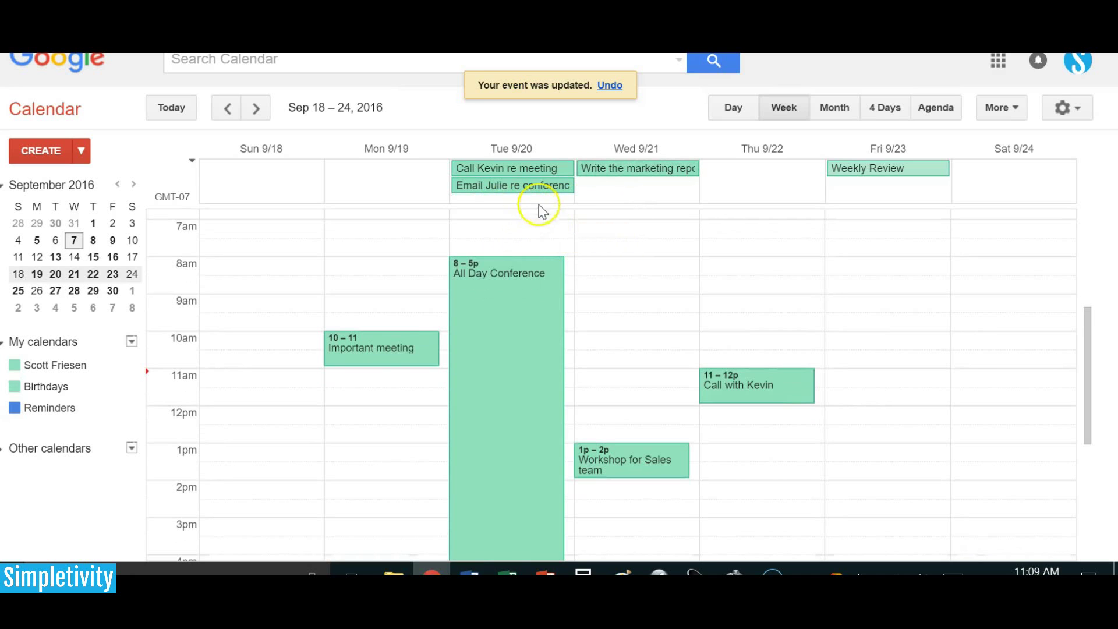
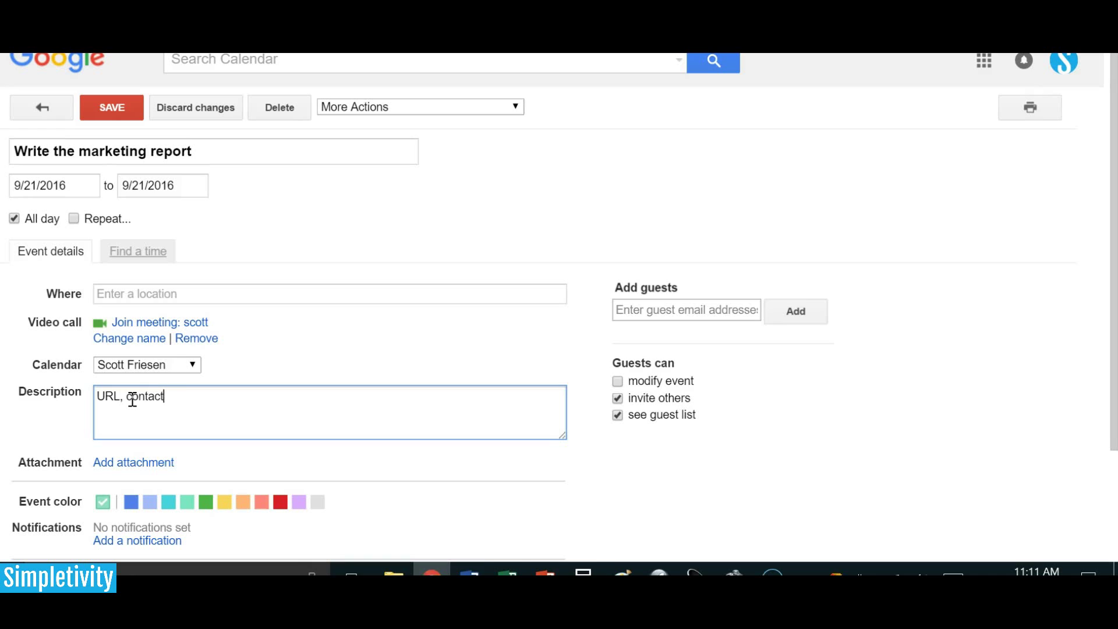
key("BackSpace")
key("BackSpace")
key("BackSpace")
key("BackSpace")
type("tion,")
type(" copy")
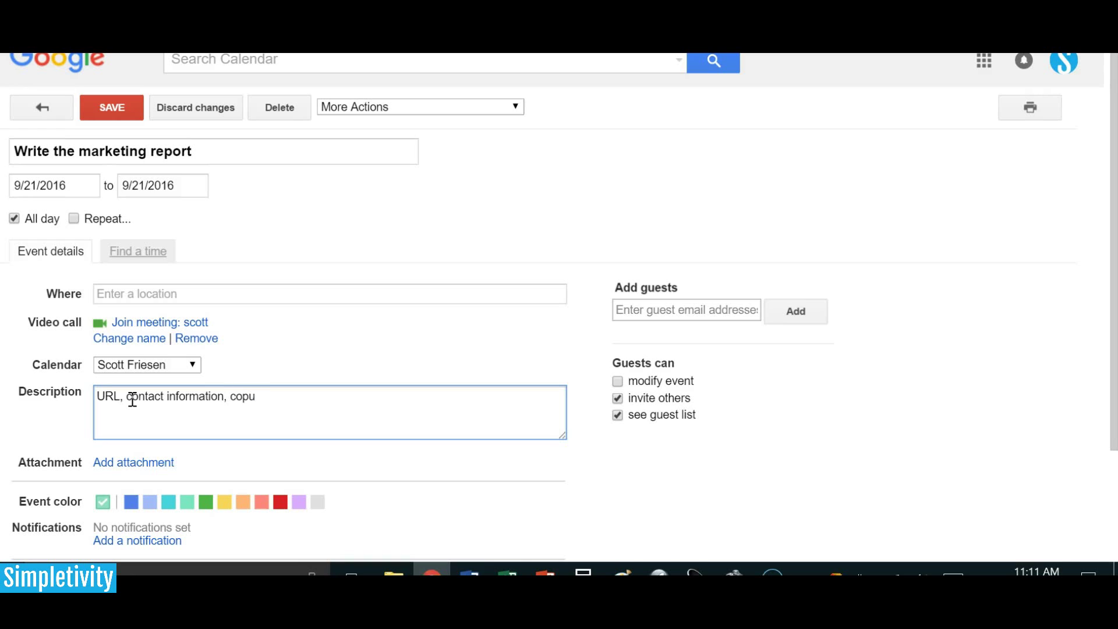
key("BackSpace")
type("y & paste")
Add a second description line starting with "NS:" about sending the report to the contact for review, and save the event
key("Return")
type("Next step:")
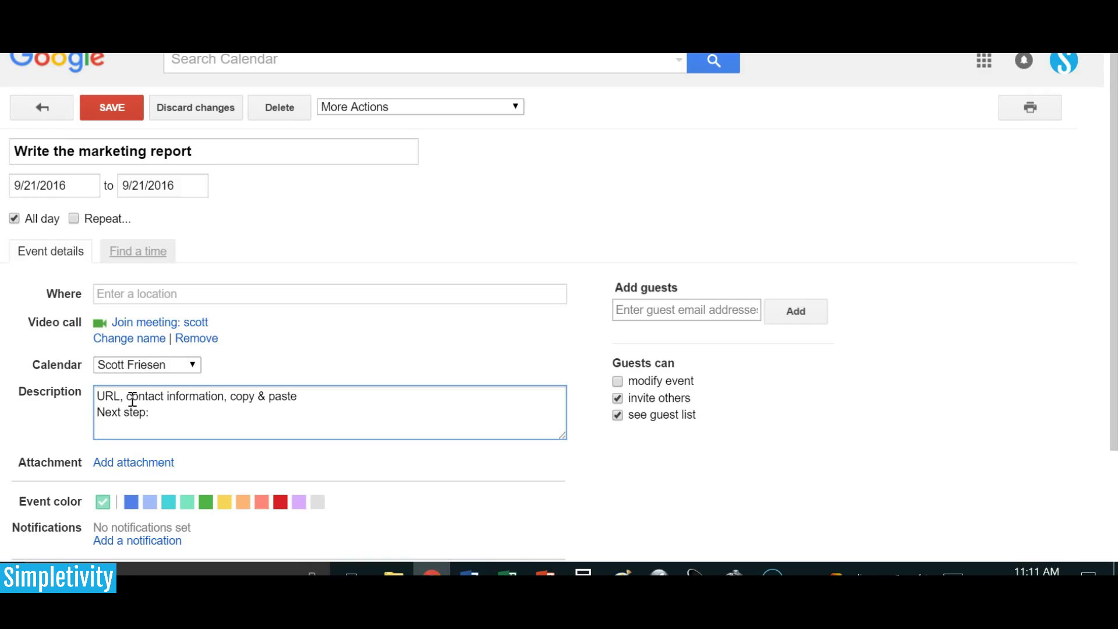
key("BackSpace")
key("BackSpace")
key("BackSpace")
key("BackSpace")
key("BackSpace")
key("BackSpace")
key("BackSpace")
key("BackSpace")
key("BackSpace")
type("S: Send to Julie for review")
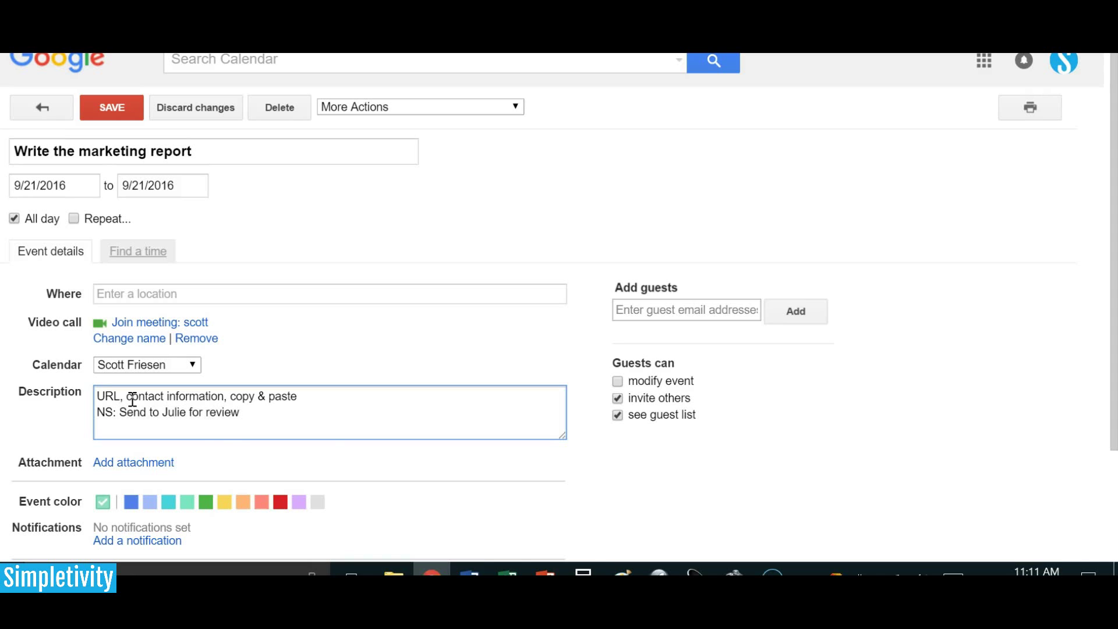
key("Tab")
left_click(352, 415)
left_click(112, 109)
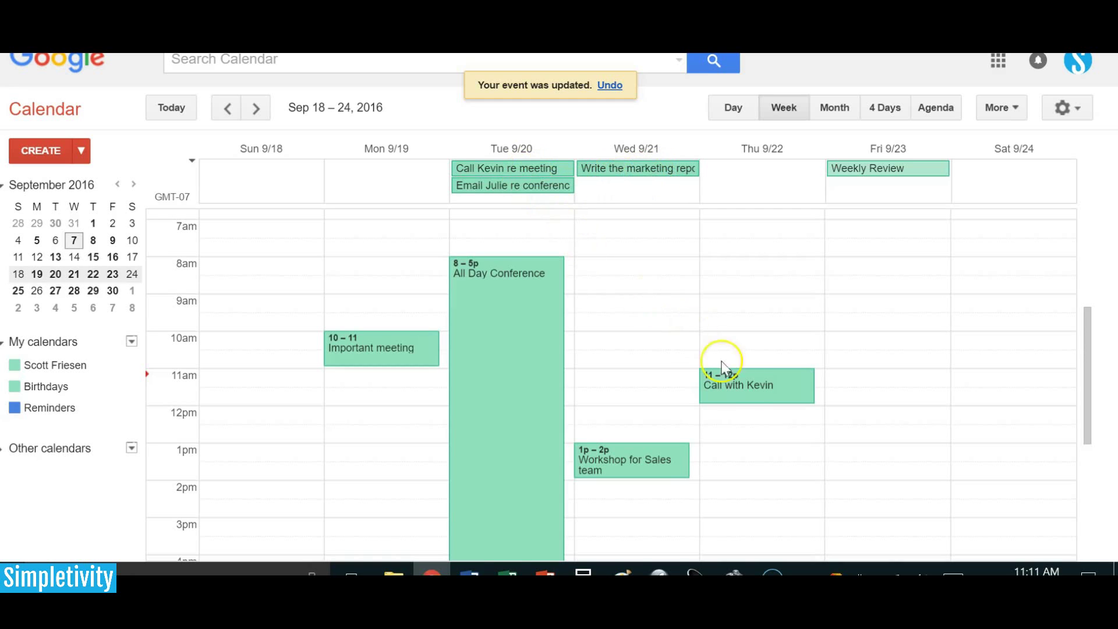
View the details of the "re conference" email event on Tuesday and return to the week calendar
left_click(527, 185)
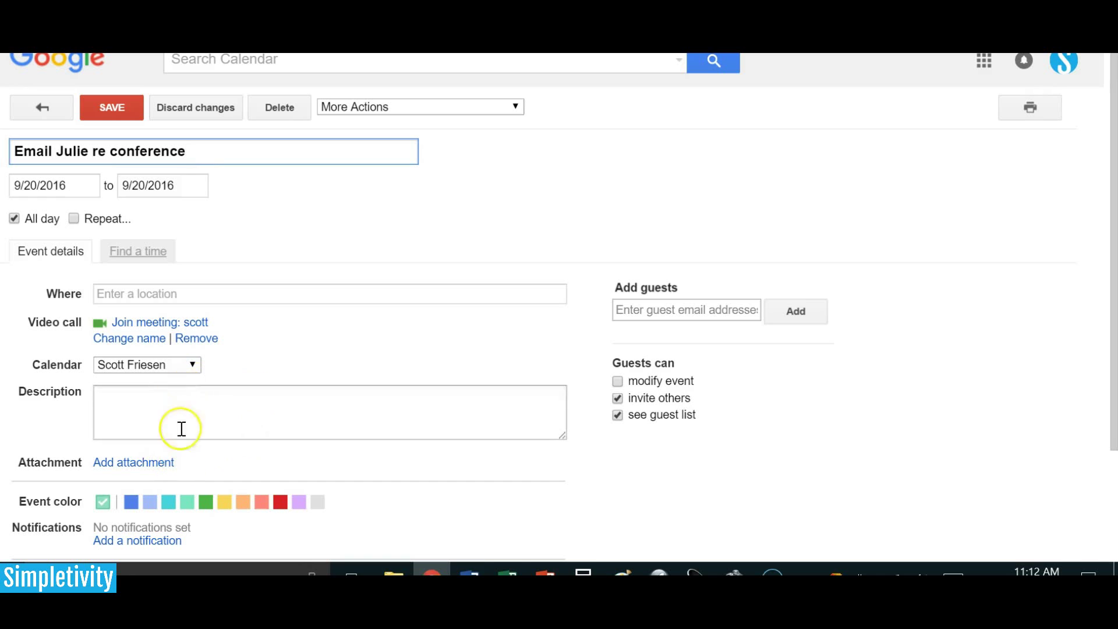
left_click(57, 113)
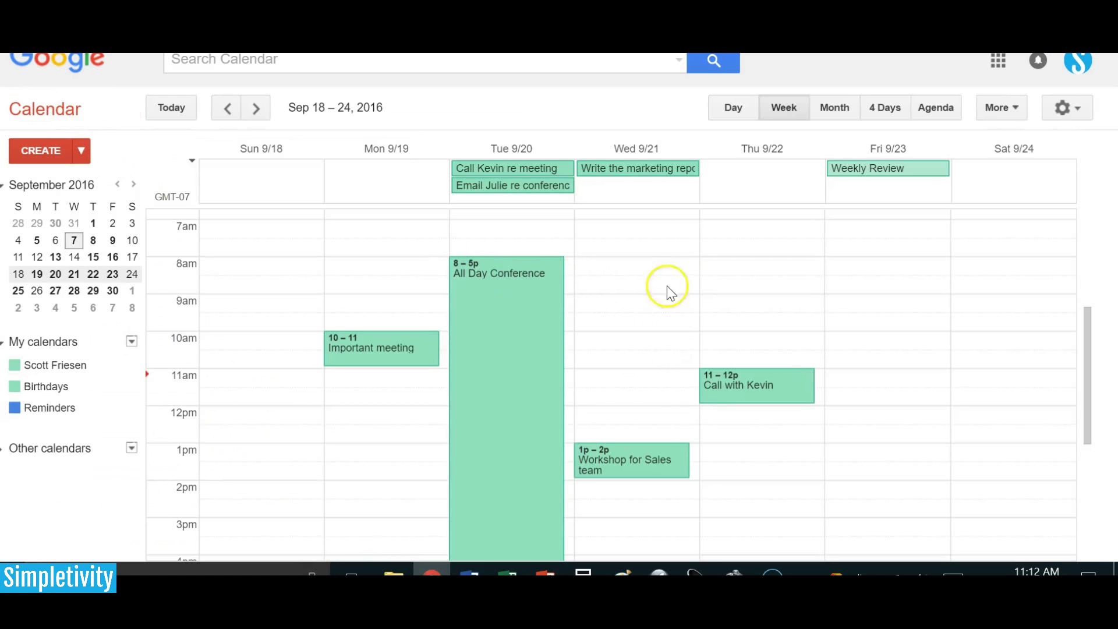
Move the "Write the marketing report" all-day event back to Tuesday, September 20
left_click_drag(661, 167, 511, 198)
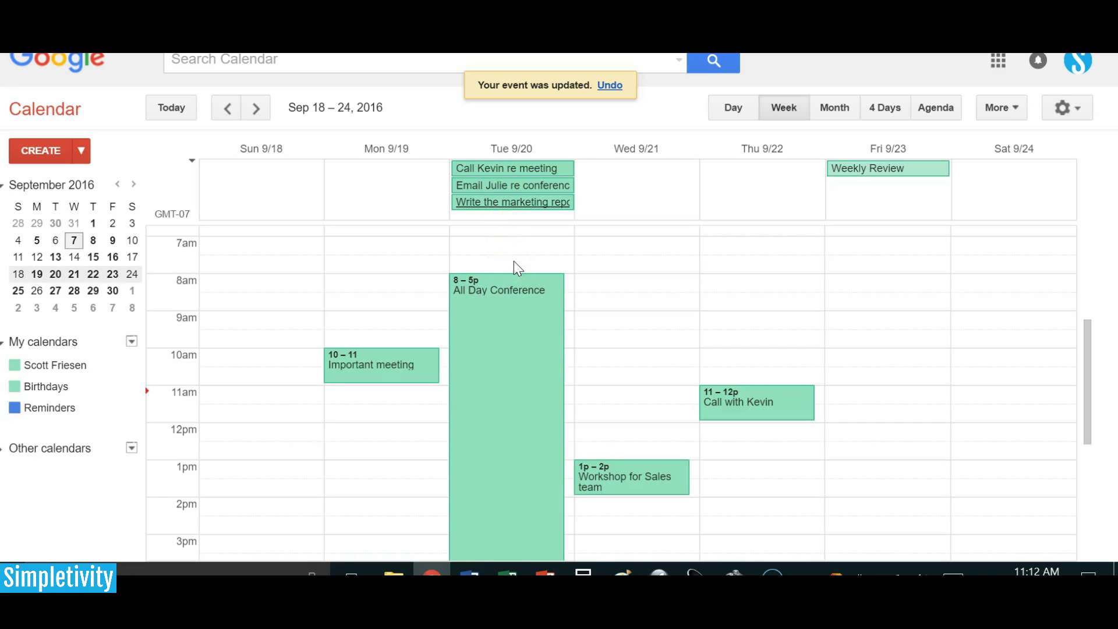
left_click(518, 220)
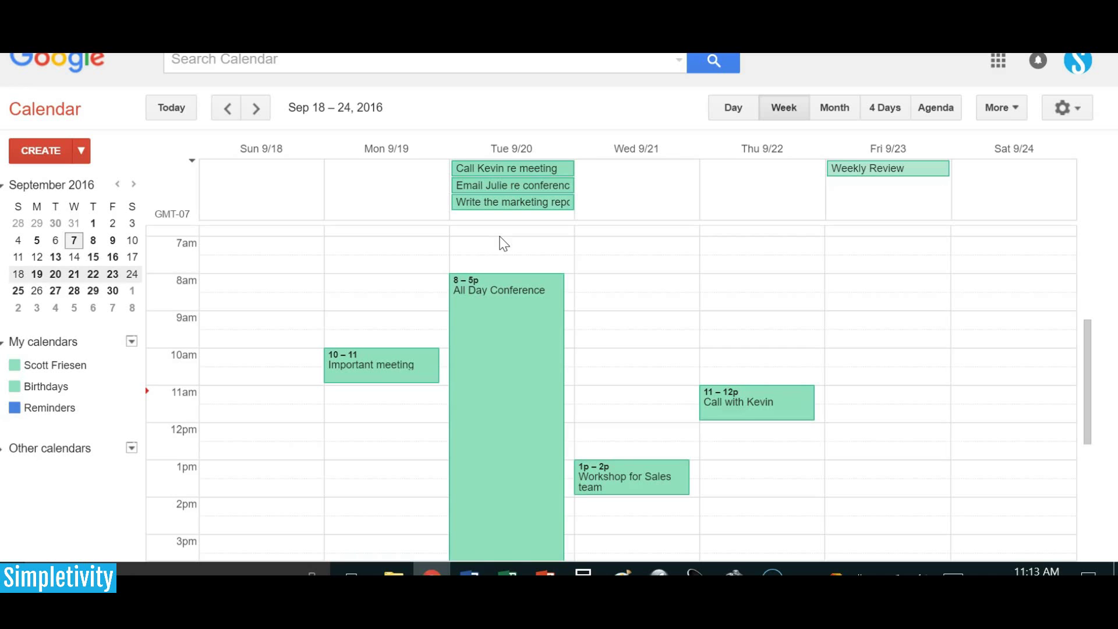
left_click(499, 243)
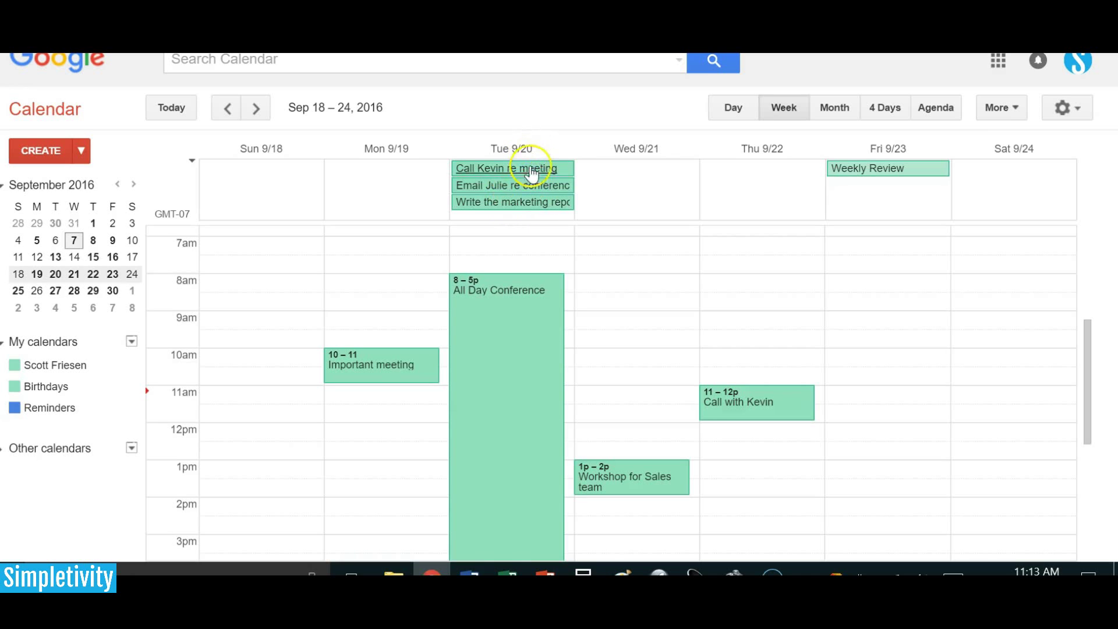
Put a period in front of the "Write the marketing report" event title and save the event
left_click(501, 203)
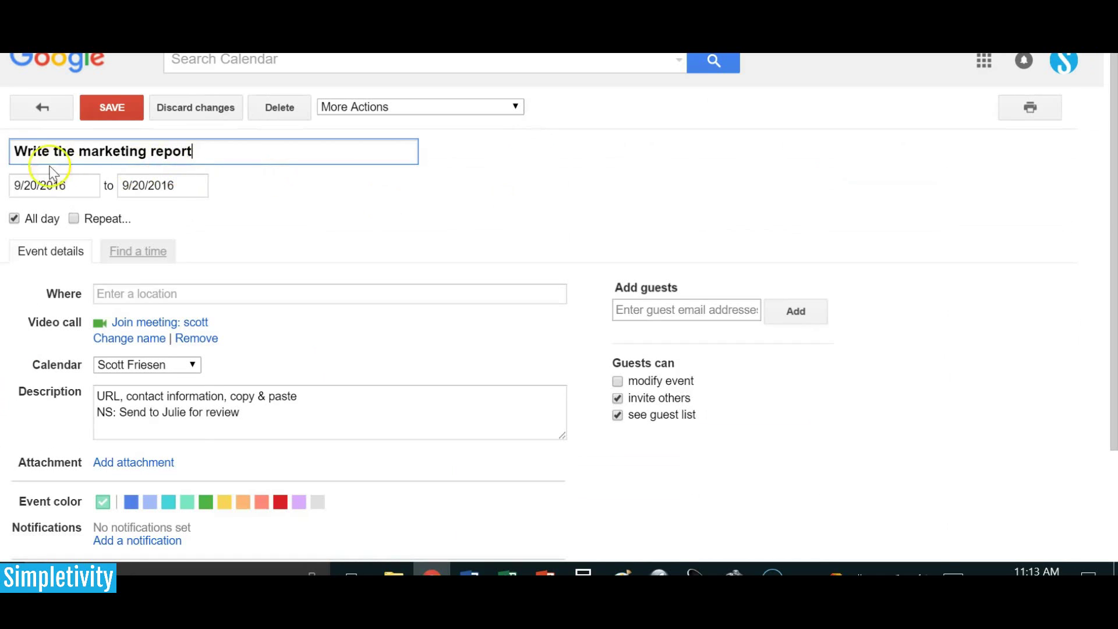
left_click(16, 152)
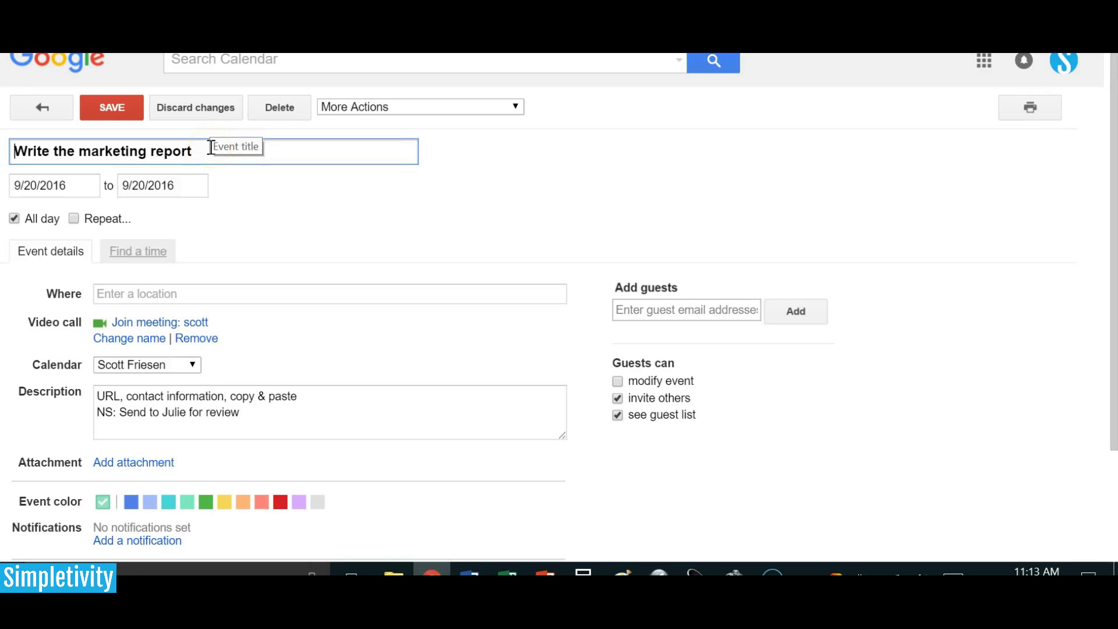
type(".")
left_click(24, 150)
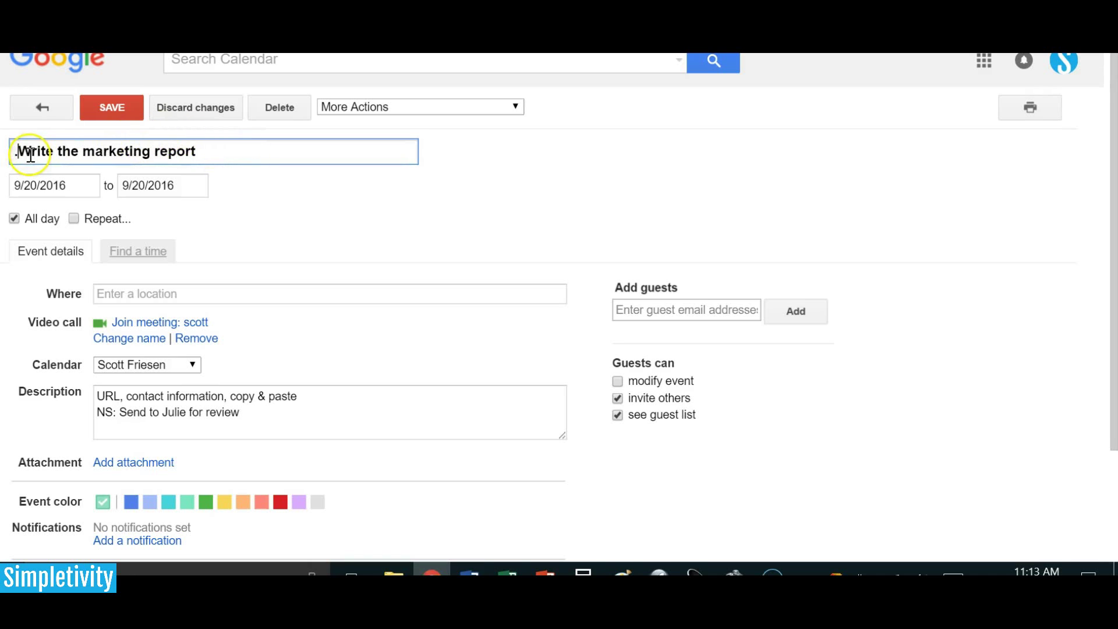
key("ctrl+shift+Right")
key("ctrl+shift+Right")
left_click_drag(26, 151, 27, 152)
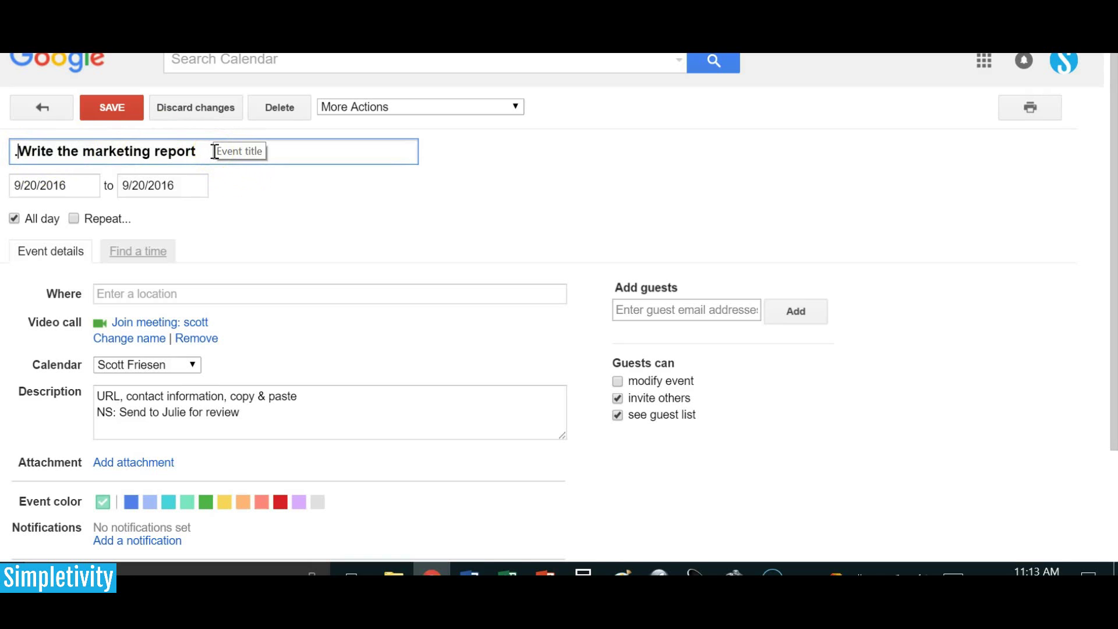
left_click(103, 111)
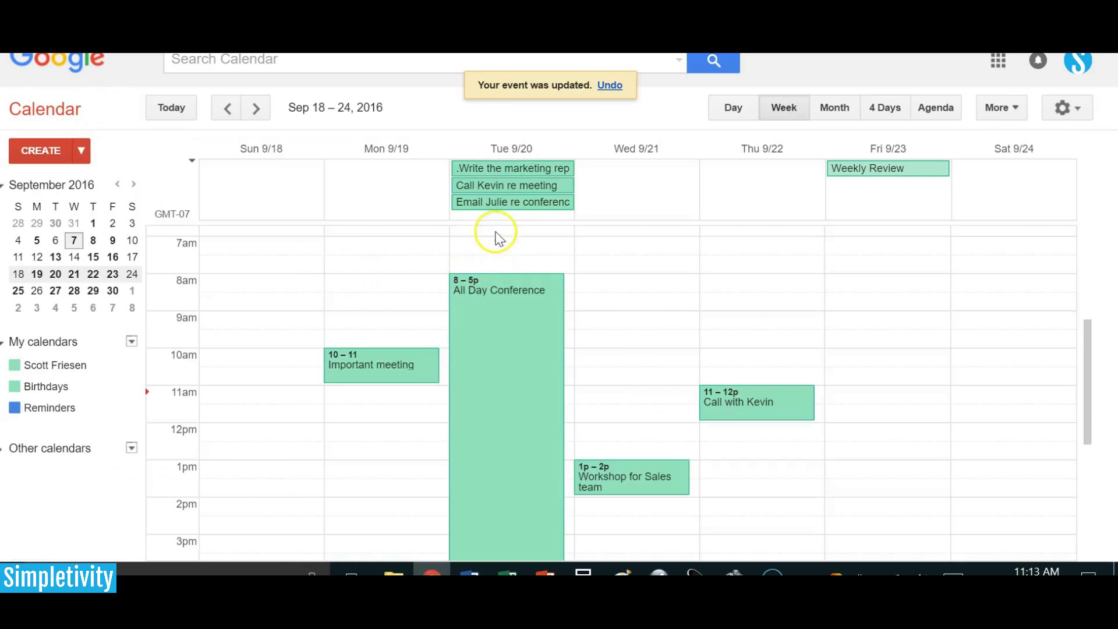
Put a period in front of the title of Tuesday's "re conference" email event and save the event
left_click(531, 178)
left_click(536, 205)
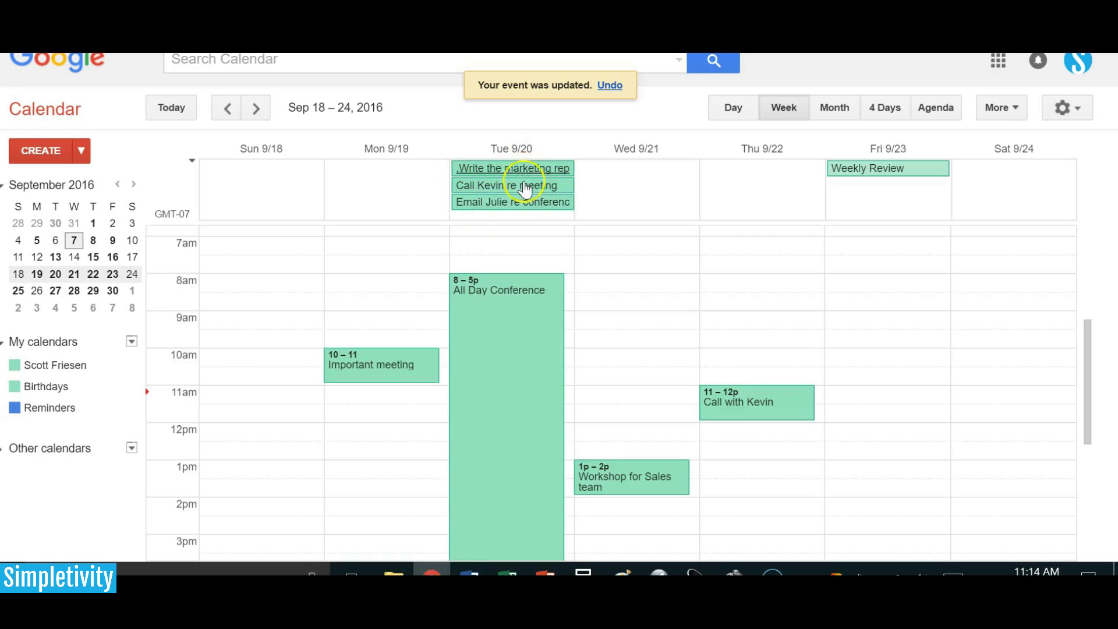
left_click(493, 208)
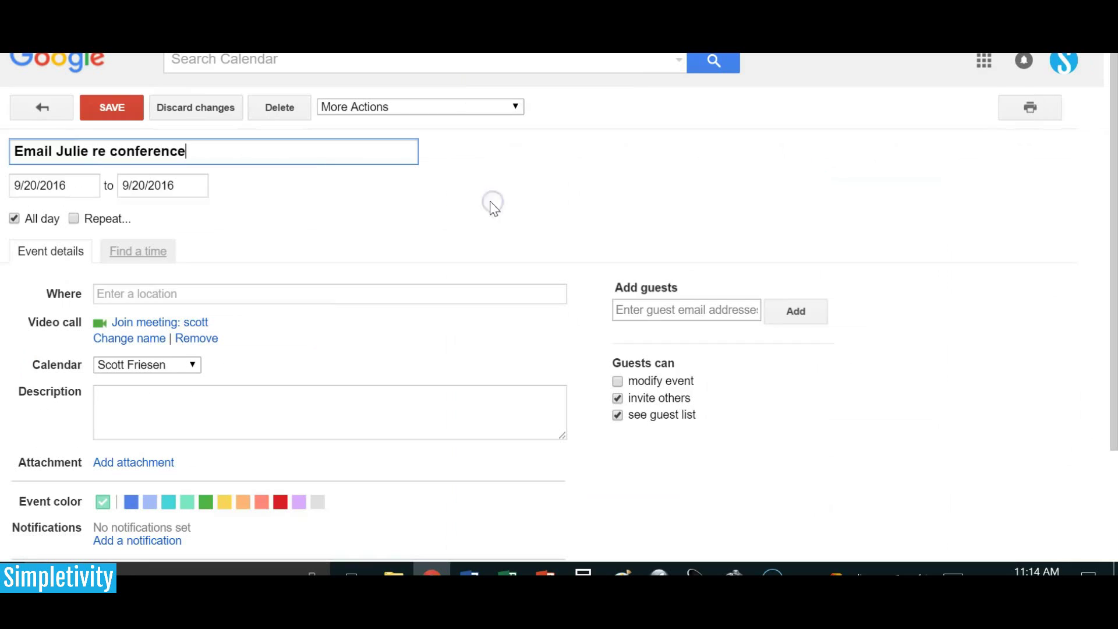
left_click(11, 155)
type(".")
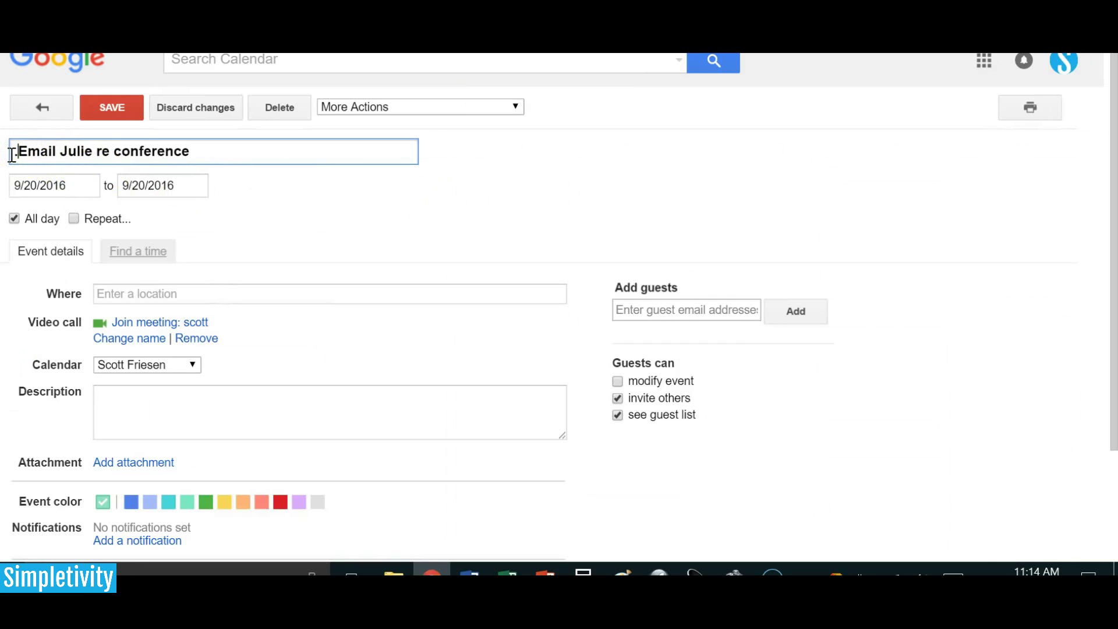
left_click(104, 105)
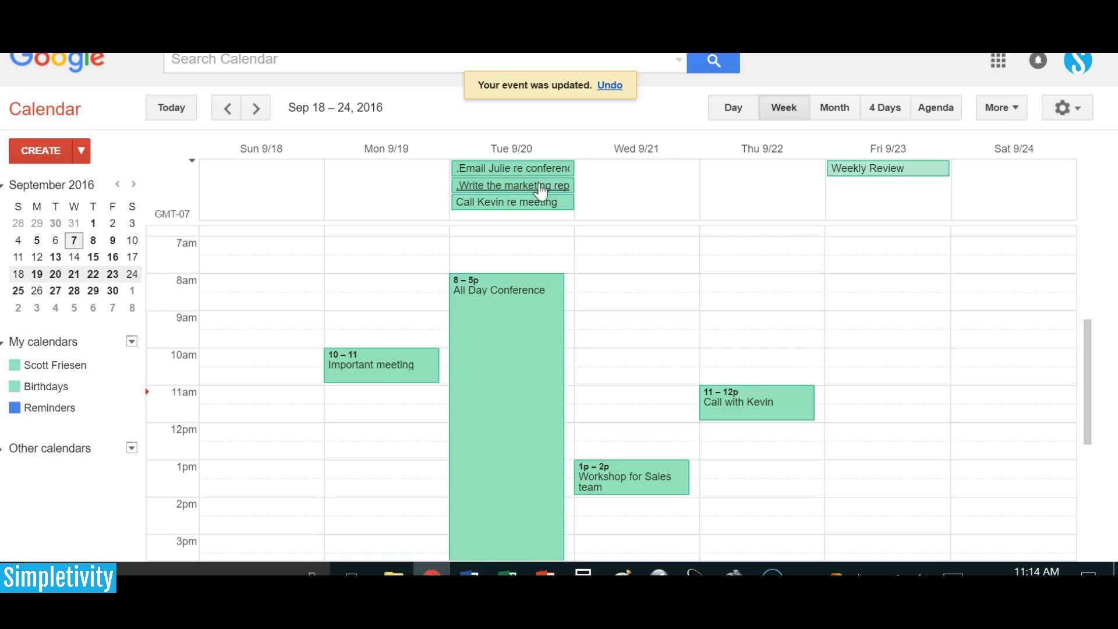
left_click_drag(540, 189, 510, 212)
left_click_drag(584, 250, 636, 342)
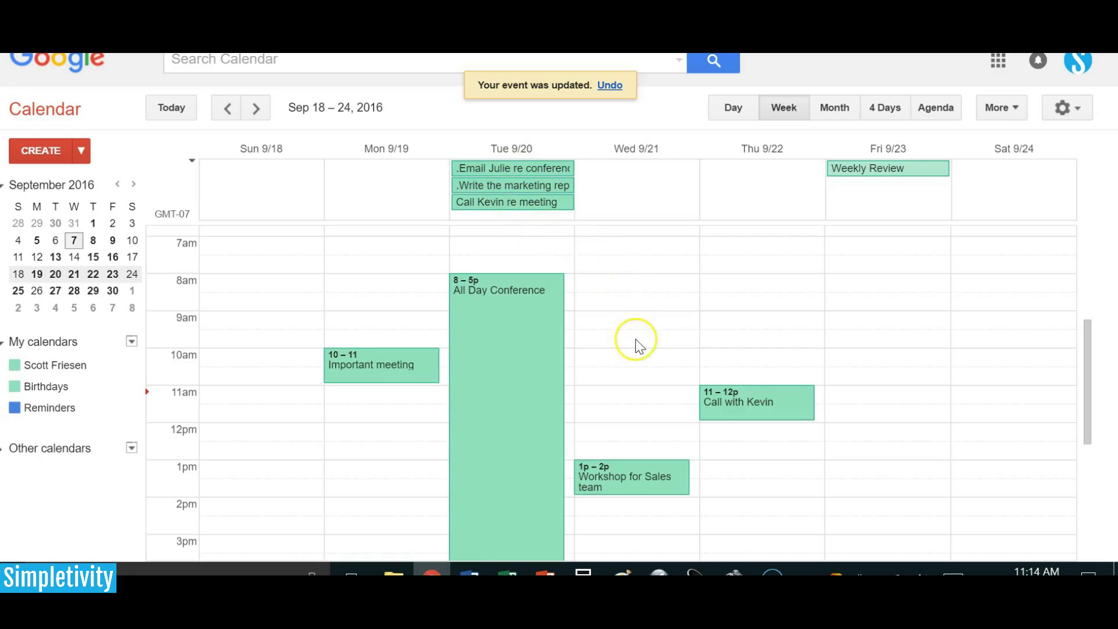
scroll(636, 345, "down", 3)
scroll(638, 346, "up", 3)
left_click(643, 323)
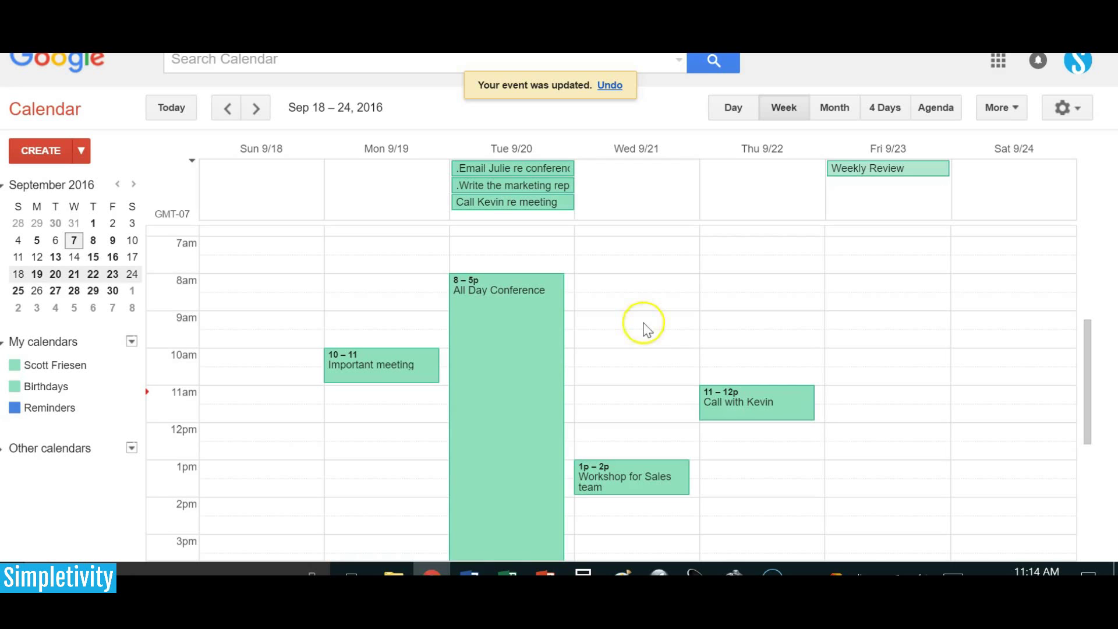